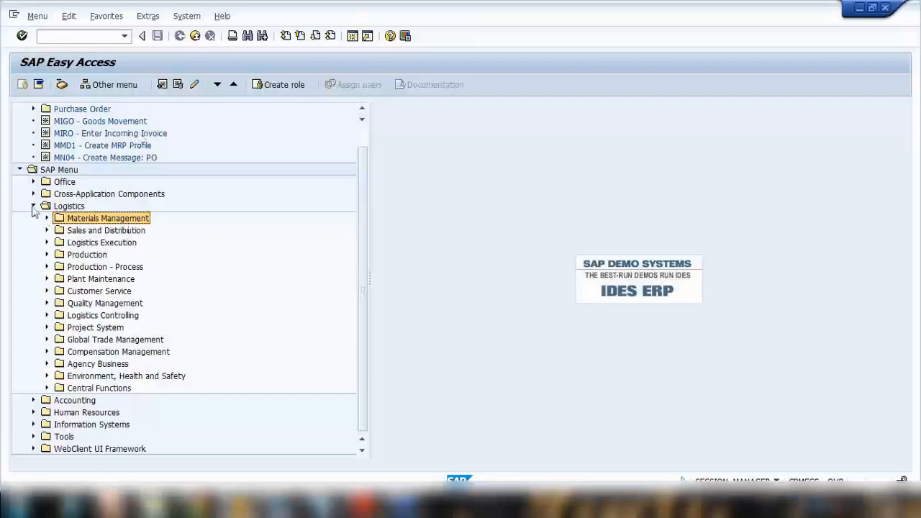
Open transaction ME11 for creating an info record, under the purchasing master data of Materials Management in Logistics
{"action": "left_click", "coordinate": [33, 206]}
{"action": "left_click", "coordinate": [33, 242]}
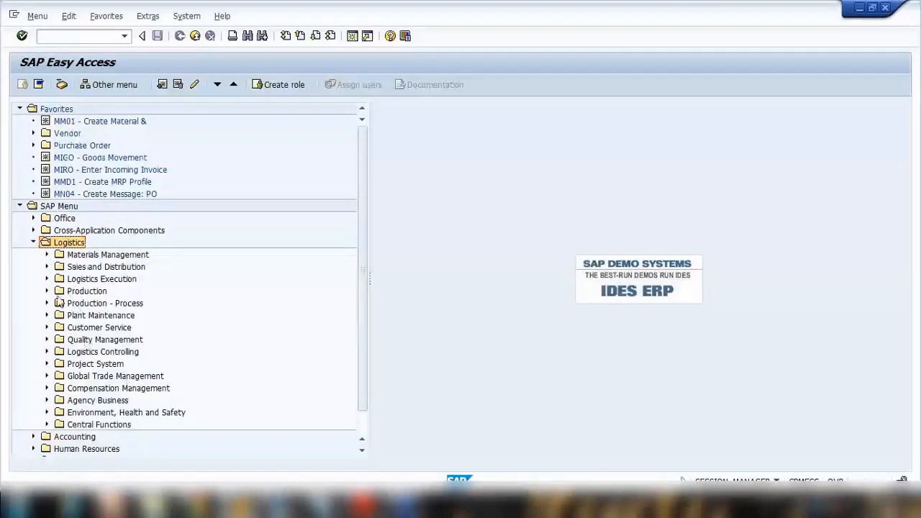
{"action": "left_click", "coordinate": [47, 255]}
{"action": "left_click", "coordinate": [61, 267]}
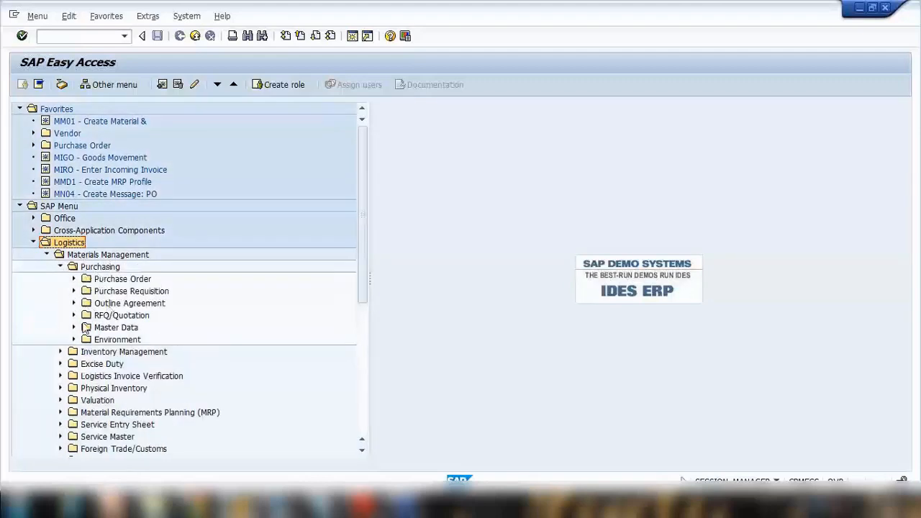
{"action": "left_click", "coordinate": [75, 328]}
{"action": "left_click", "coordinate": [87, 304]}
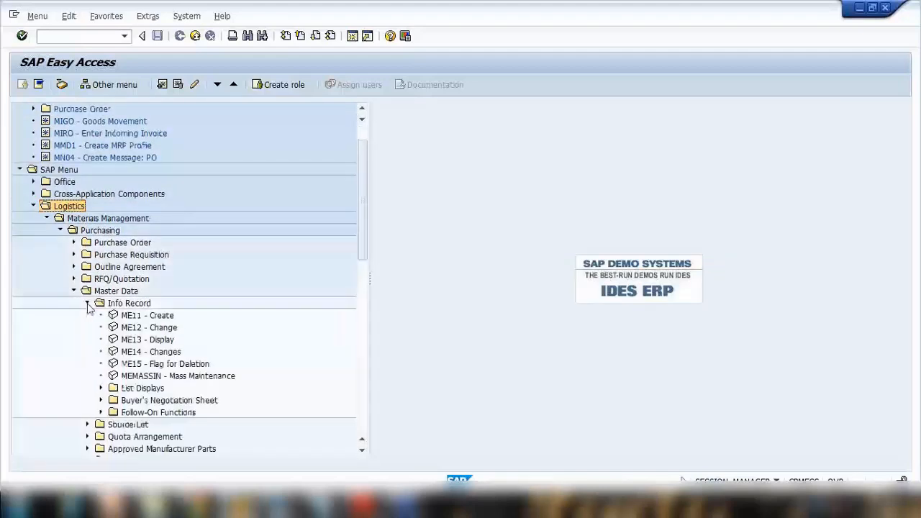
{"action": "left_click", "coordinate": [137, 316]}
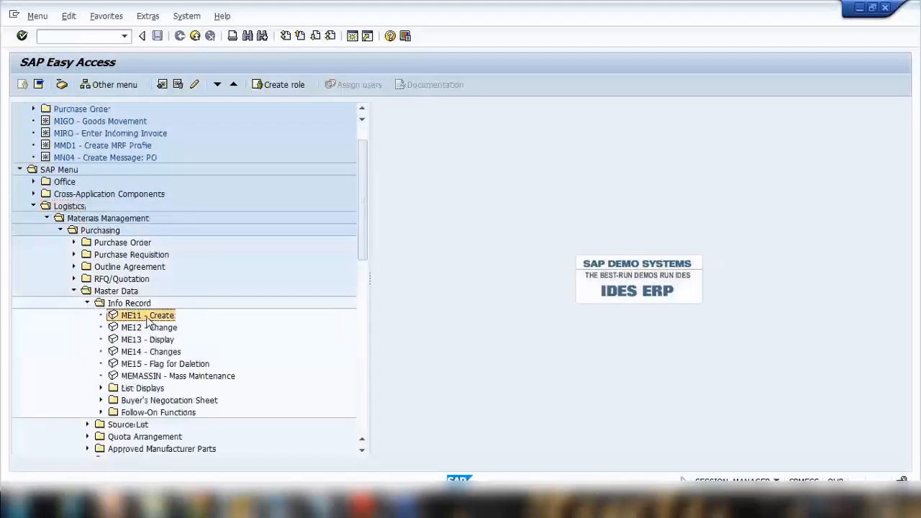
{"action": "double_click", "coordinate": [147, 317]}
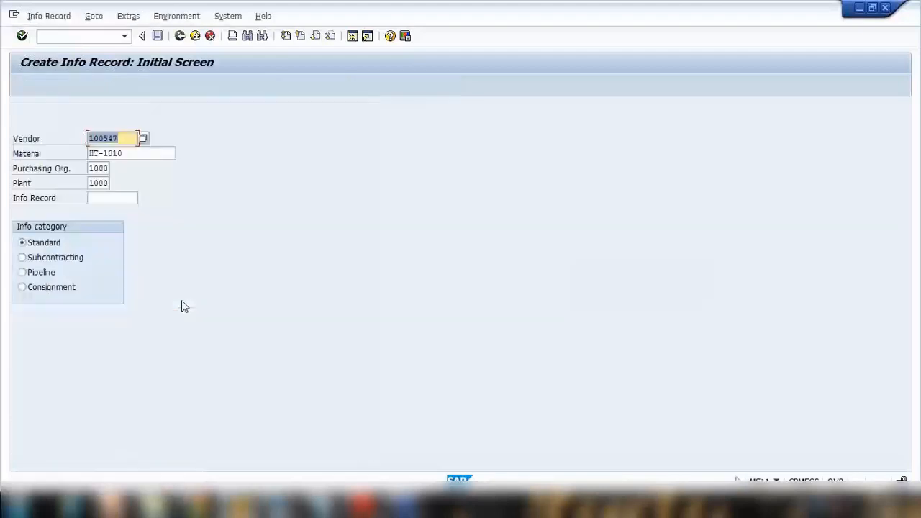
Look up the vendor by the name "vendor GS*" and take Vendor GS Ltd as the info record's vendor
{"action": "left_click", "coordinate": [144, 139]}
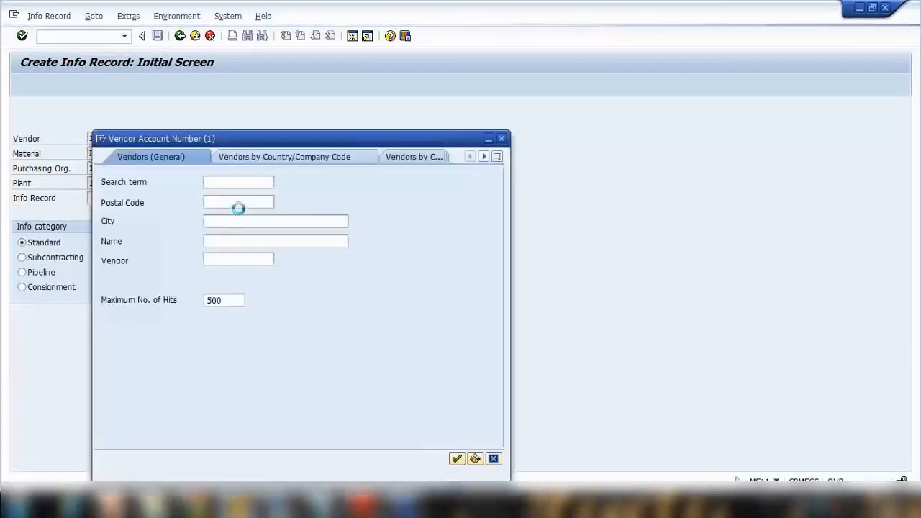
{"action": "left_click", "coordinate": [225, 241]}
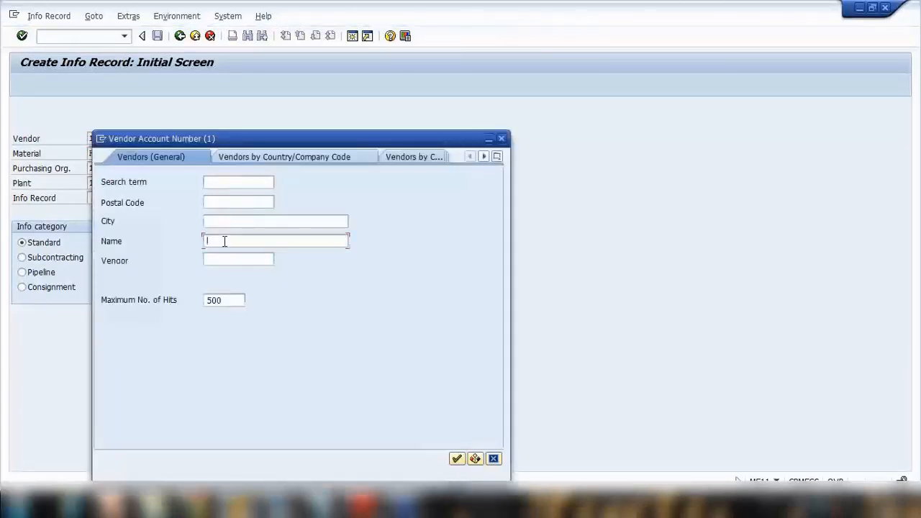
{"action": "type", "text": "vendor G"}
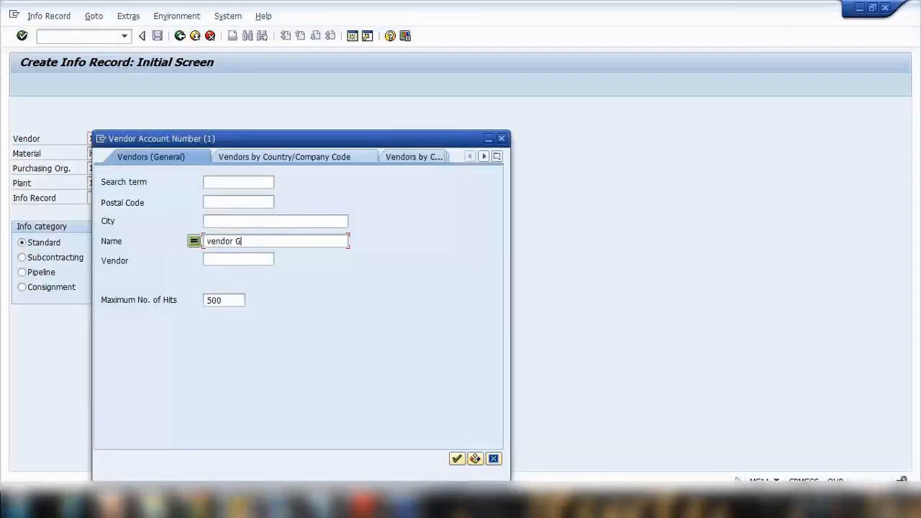
{"action": "type", "text": "S*"}
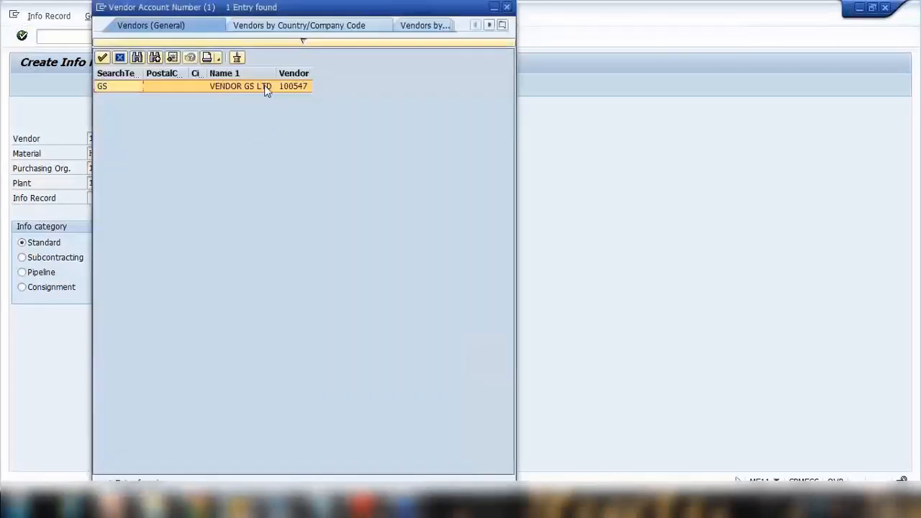
{"action": "double_click", "coordinate": [266, 88]}
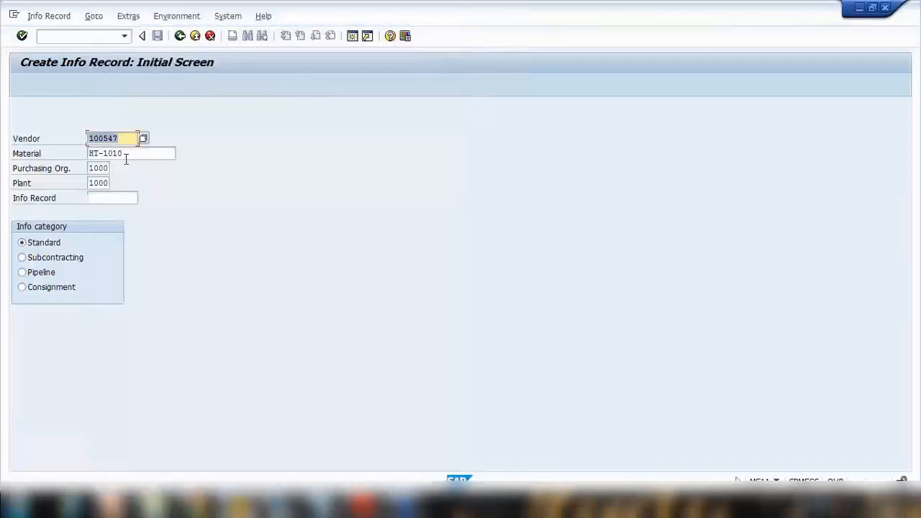
Proceed to the general data with material HT-1010, purchasing organization 1000, plant 1000 and the Standard info category
{"action": "left_click_drag", "start_coordinate": [127, 154], "coordinate": [113, 183]}
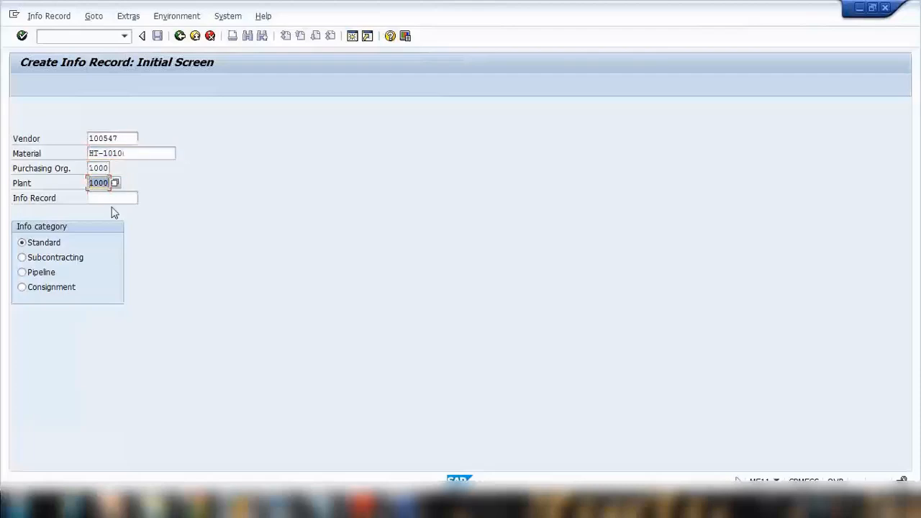
{"action": "left_click", "coordinate": [102, 200]}
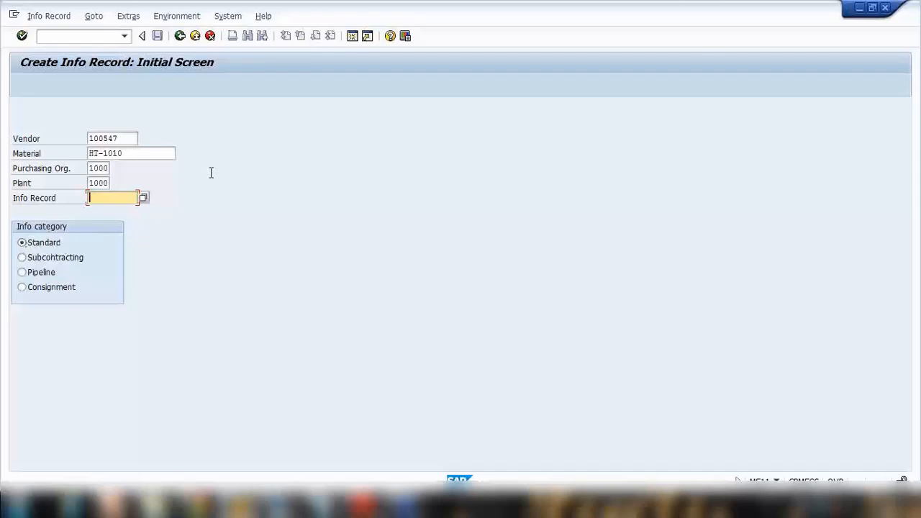
{"action": "key", "text": "Return"}
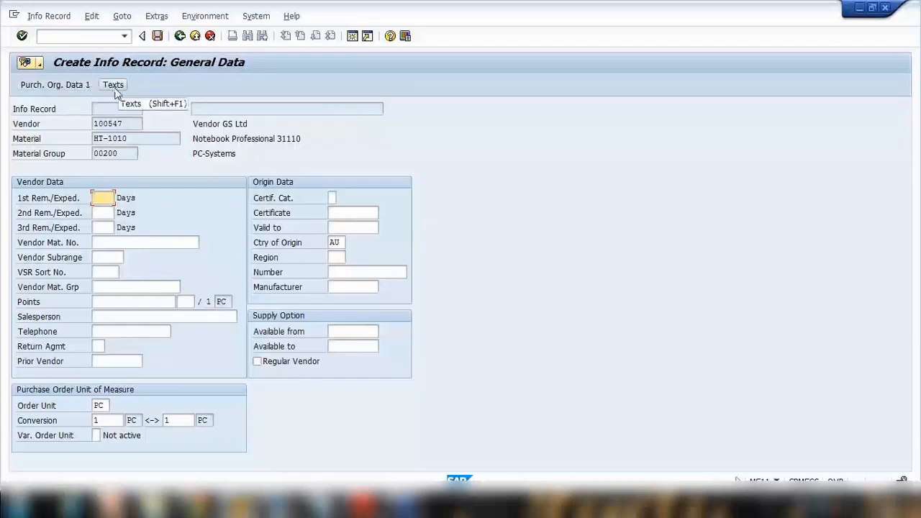
Review the vendor data and order unit, keep them as they are, and continue to the first purchasing organization data screen
{"action": "left_click", "coordinate": [103, 245]}
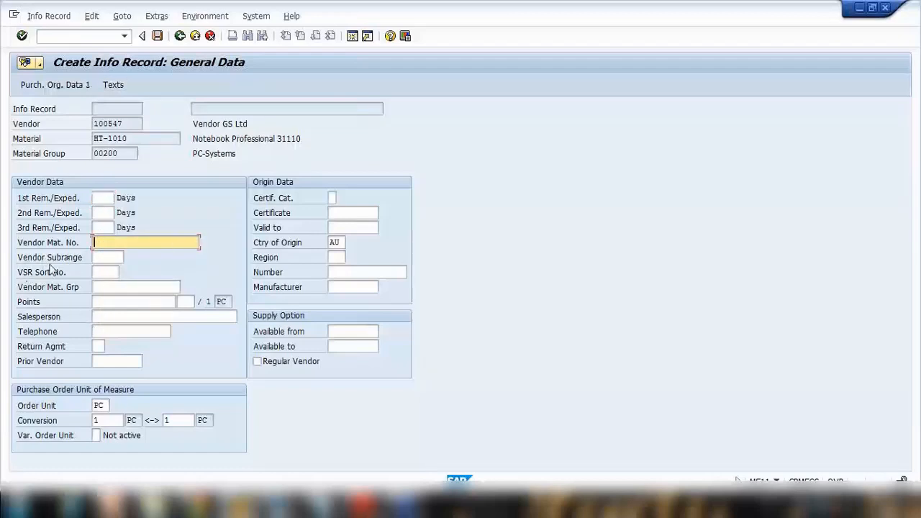
{"action": "left_click", "coordinate": [102, 199]}
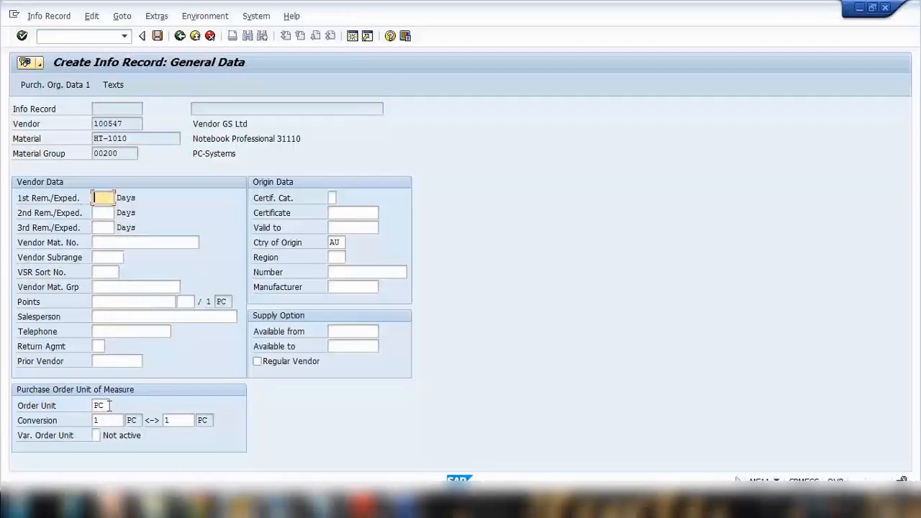
{"action": "double_click", "coordinate": [108, 405]}
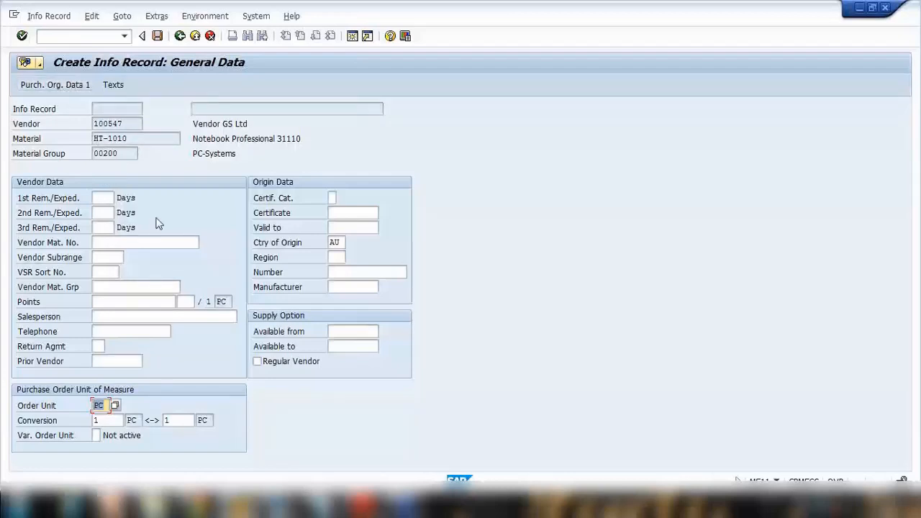
{"action": "key", "text": "Return"}
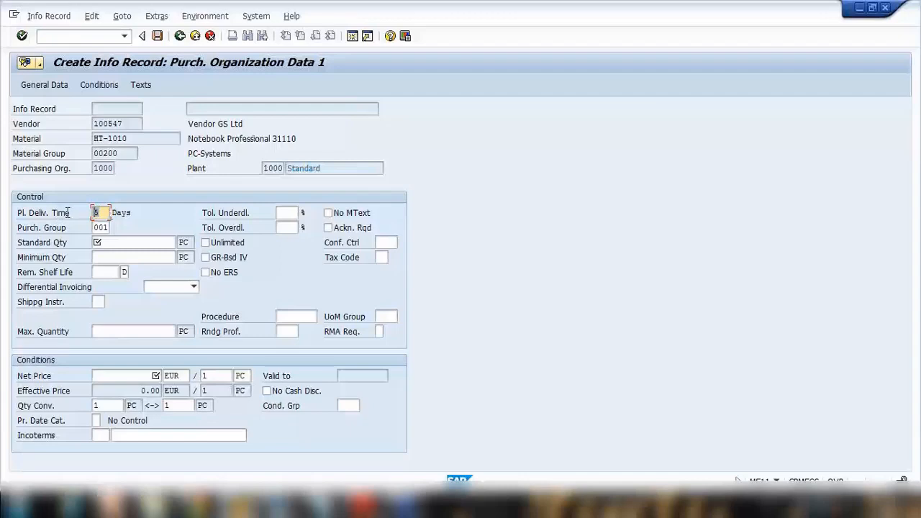
Start a second session beside the info record and run transaction MM02 in it to open the material master
{"action": "left_click_drag", "start_coordinate": [145, 137], "coordinate": [39, 132]}
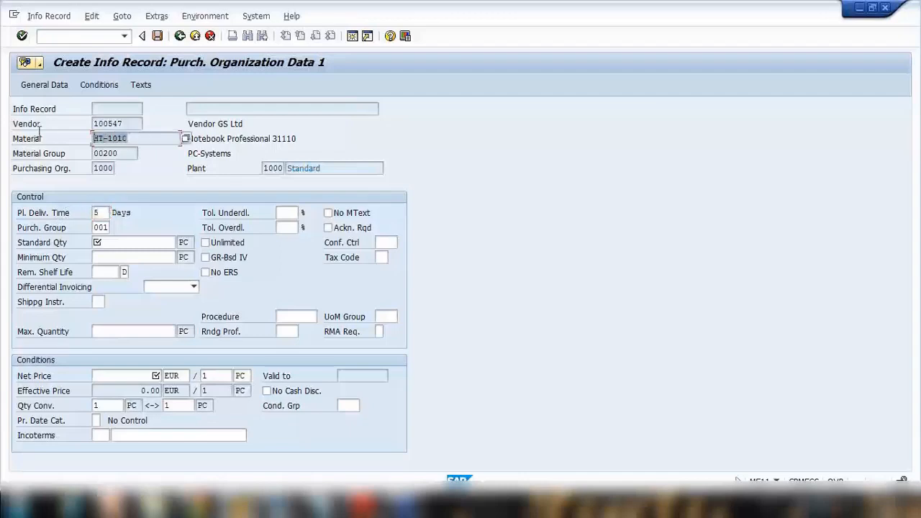
{"action": "left_click", "coordinate": [352, 37]}
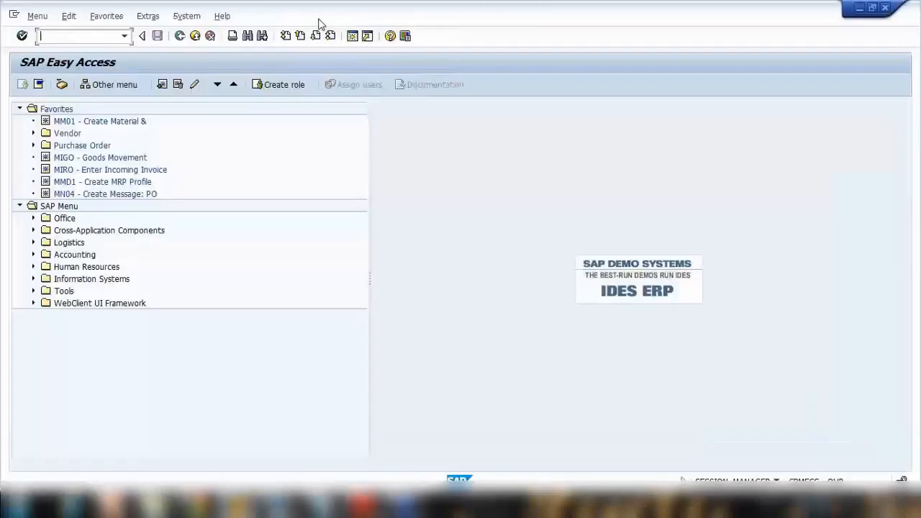
{"action": "left_click_drag", "start_coordinate": [319, 19], "coordinate": [642, 44]}
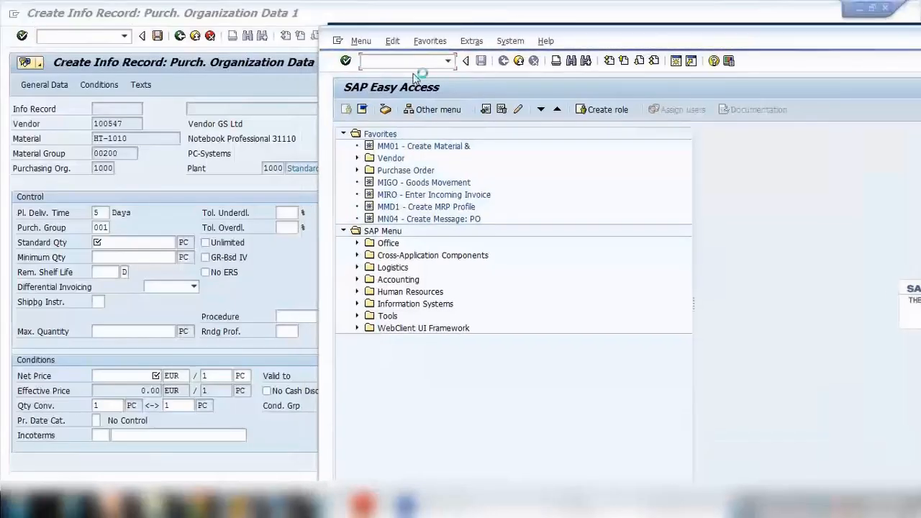
{"action": "type", "text": "mm0"}
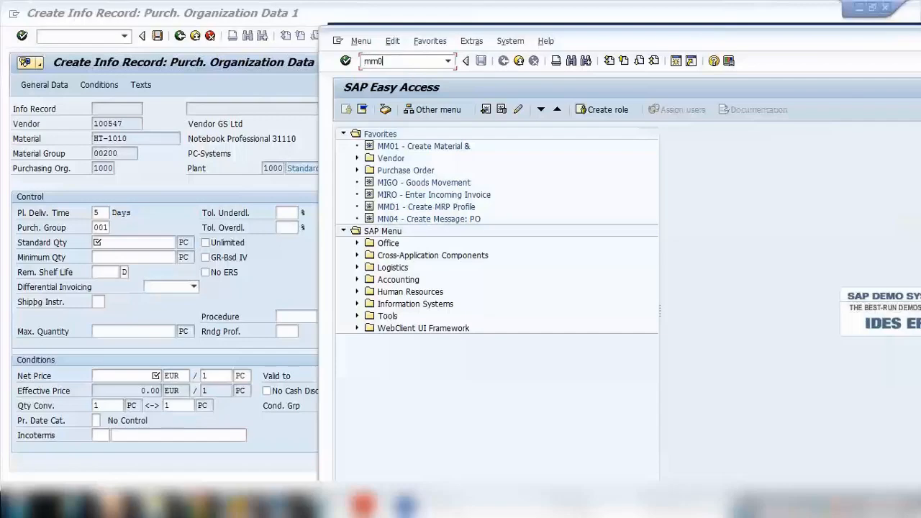
{"action": "type", "text": "2"}
{"action": "key", "text": "Return"}
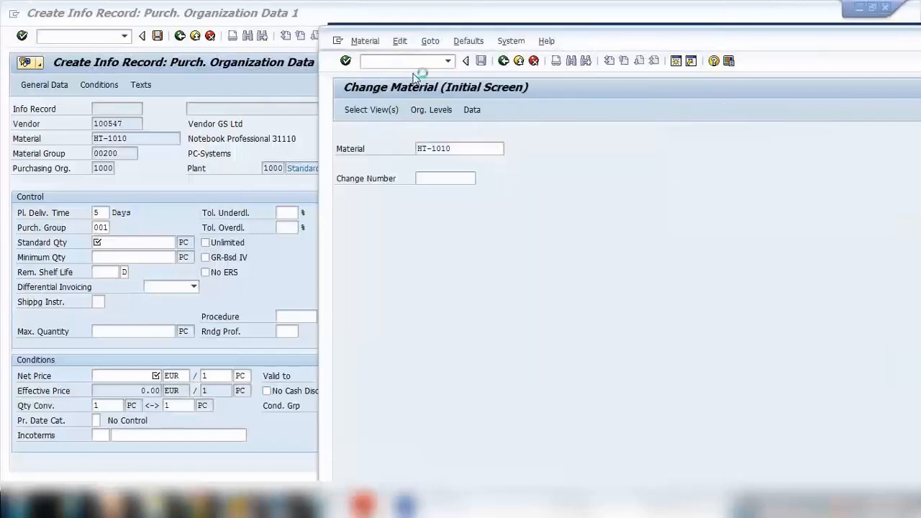
Check the planned delivery time in the MRP 2 view of material HT-1010 for plant 1000, then return to the info record
{"action": "key", "text": "Return"}
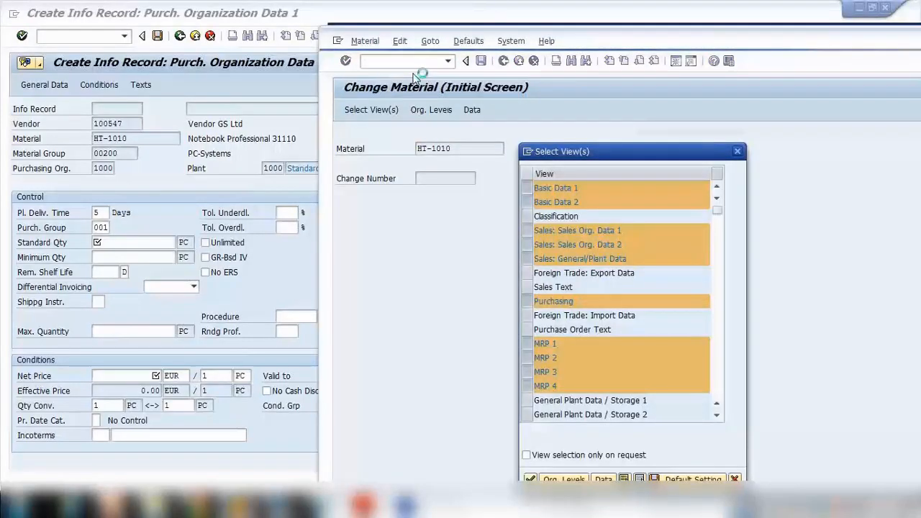
{"action": "key", "text": "Return"}
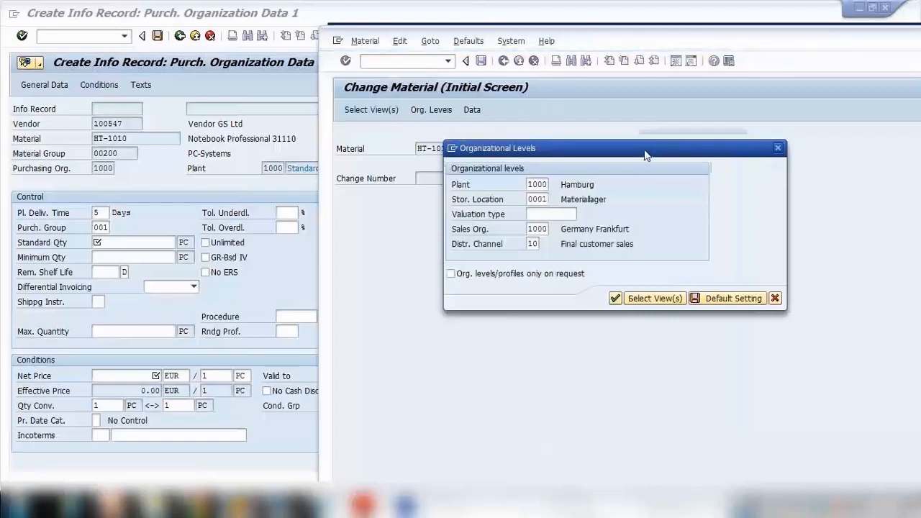
{"action": "key", "text": "Return"}
{"action": "left_click", "coordinate": [748, 138]}
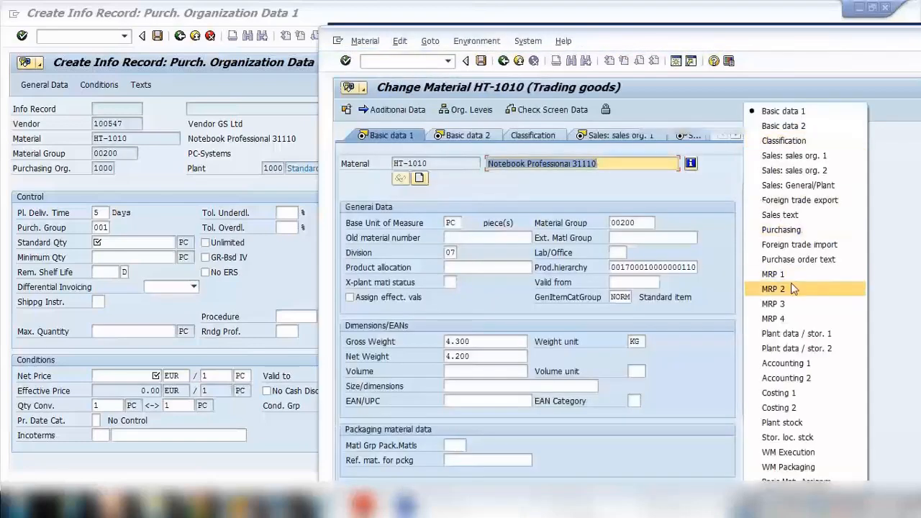
{"action": "left_click", "coordinate": [793, 289]}
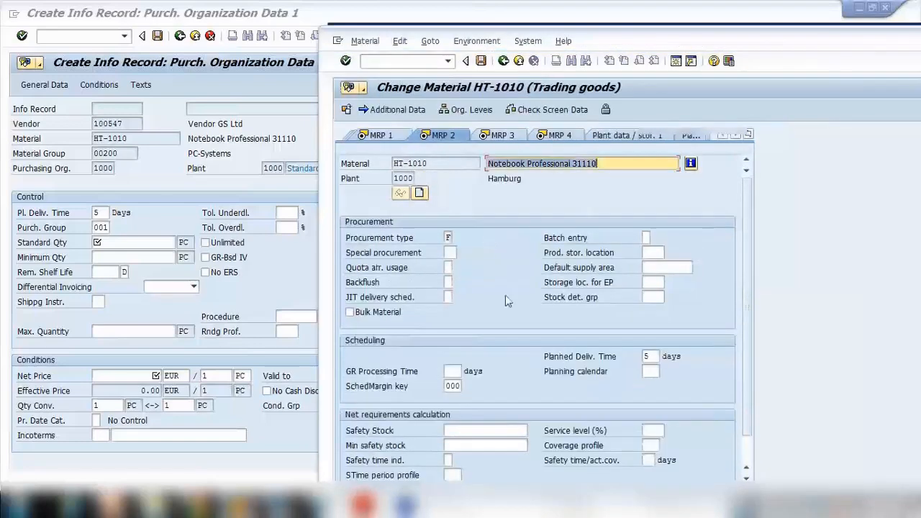
{"action": "left_click", "coordinate": [646, 356]}
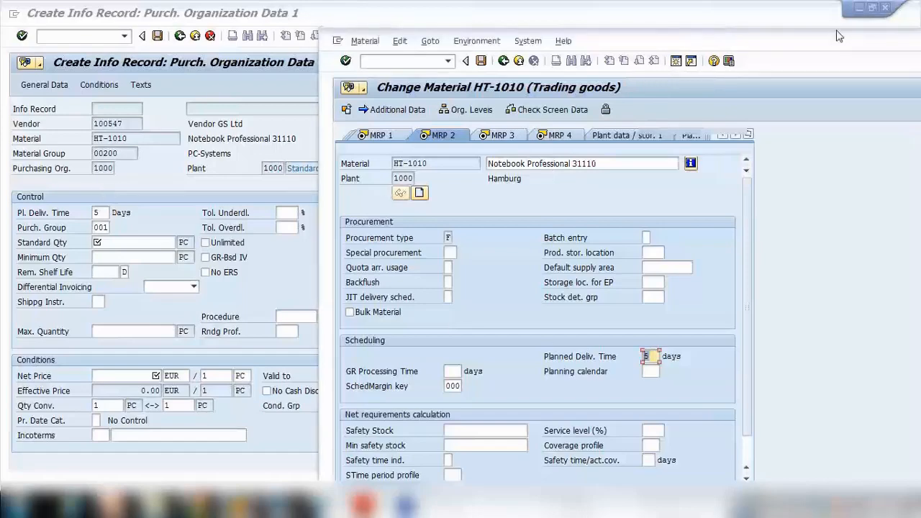
{"action": "left_click_drag", "start_coordinate": [821, 35], "coordinate": [562, 30]}
{"action": "left_click", "coordinate": [862, 27]}
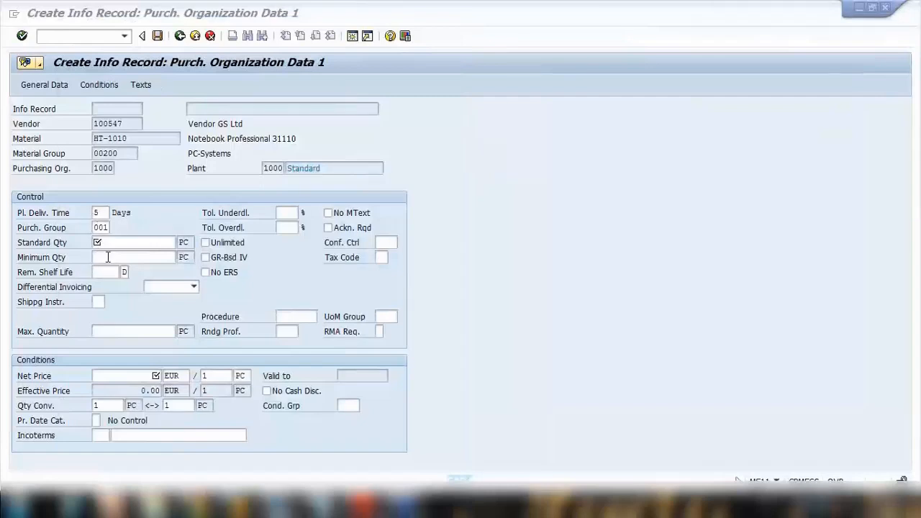
Set the info record's standard quantity to 1 PC and its net price to 10 EUR per 1 PC
{"action": "left_click", "coordinate": [108, 243]}
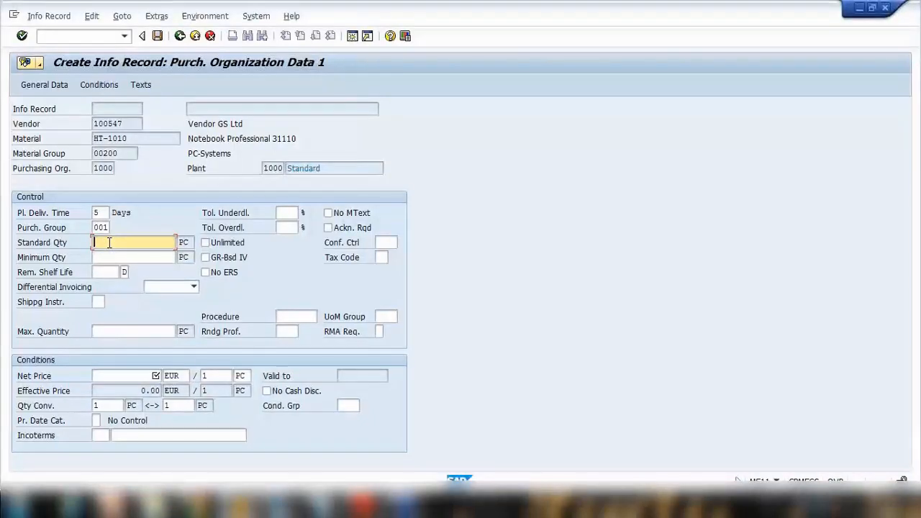
{"action": "type", "text": "1"}
{"action": "left_click", "coordinate": [157, 210]}
{"action": "left_click", "coordinate": [146, 377]}
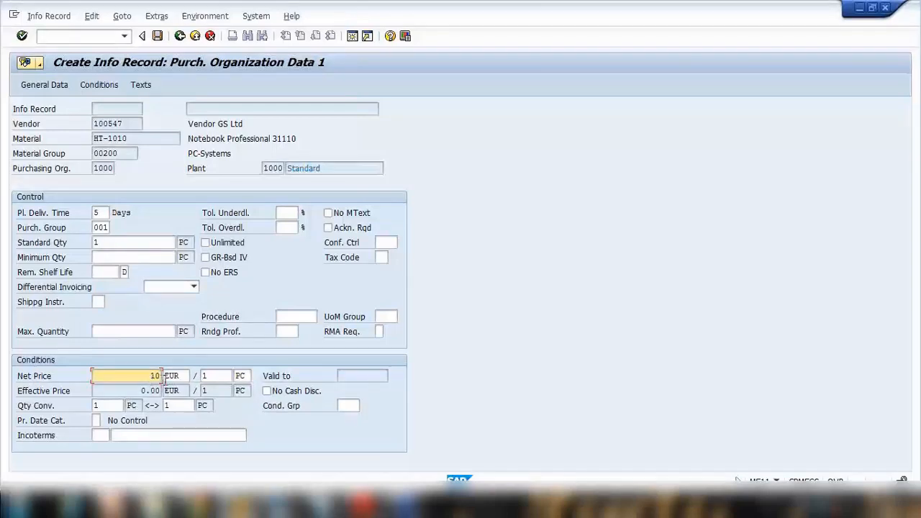
{"action": "key", "text": "Tab"}
{"action": "key", "text": "Tab"}
{"action": "key", "text": "shift+Tab"}
{"action": "key", "text": "shift+Tab"}
Open the info record's gross price condition PB00 and display the scales of its price line
{"action": "left_click", "coordinate": [105, 87]}
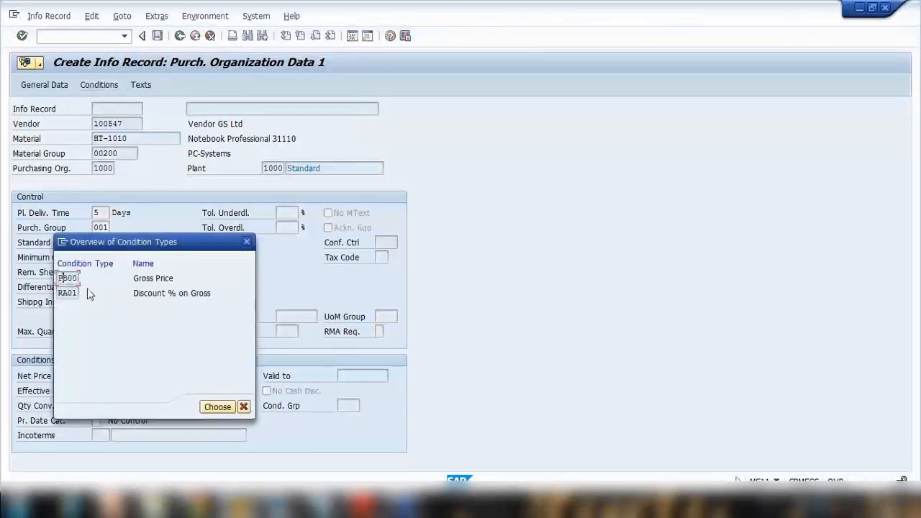
{"action": "left_click", "coordinate": [217, 407]}
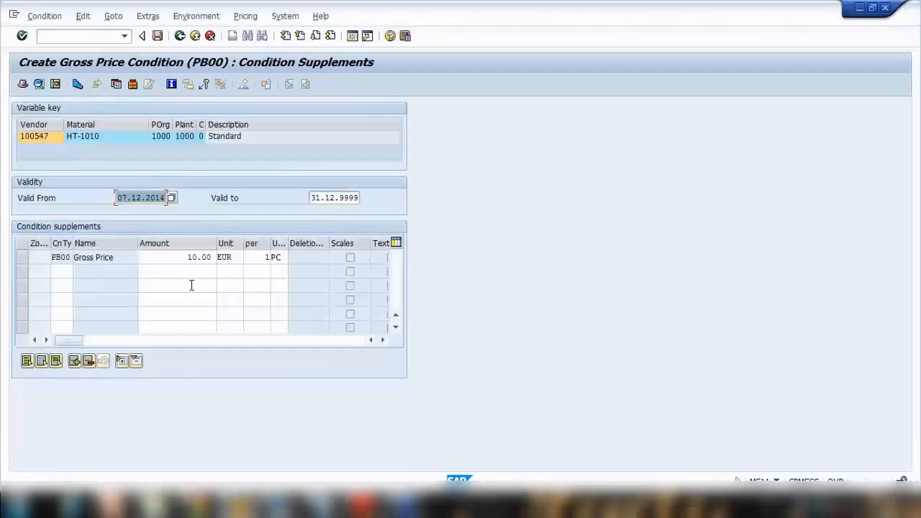
{"action": "left_click", "coordinate": [187, 257]}
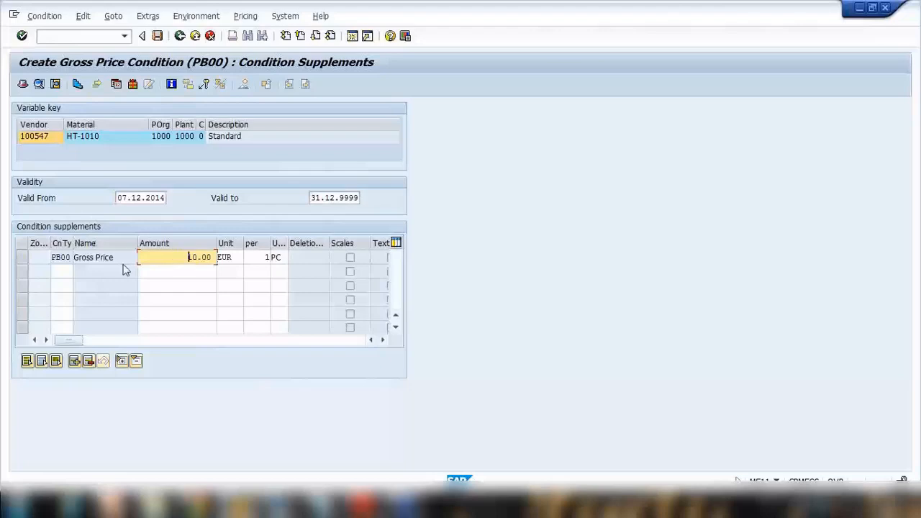
{"action": "left_click", "coordinate": [24, 257]}
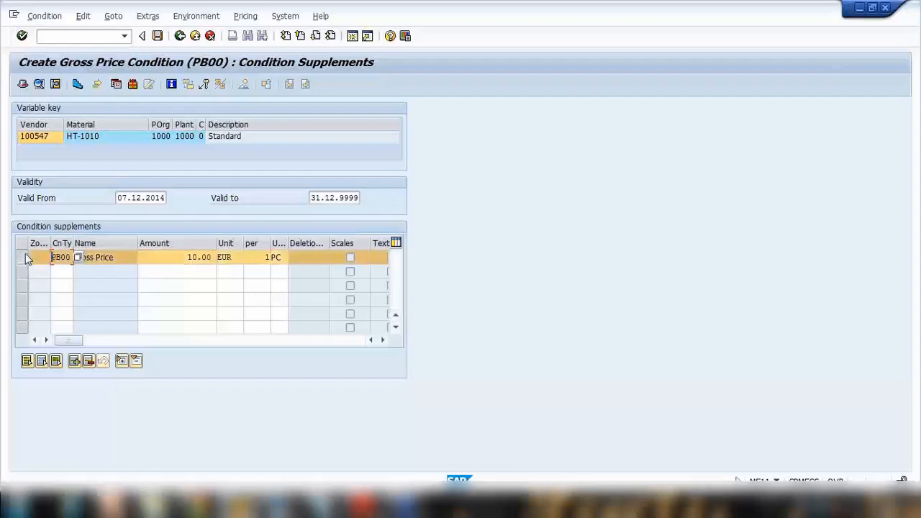
{"action": "left_click", "coordinate": [78, 85]}
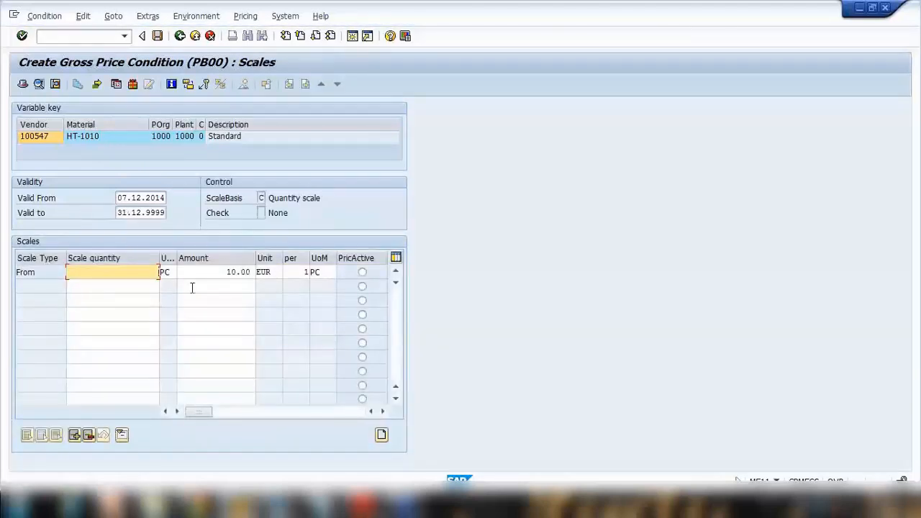
Enter three further price scales for the gross price: 50 PC at 8 EUR, 100 PC at 7 EUR and 200 PC at 6 EUR
{"action": "double_click", "coordinate": [225, 272]}
{"action": "left_click", "coordinate": [144, 289]}
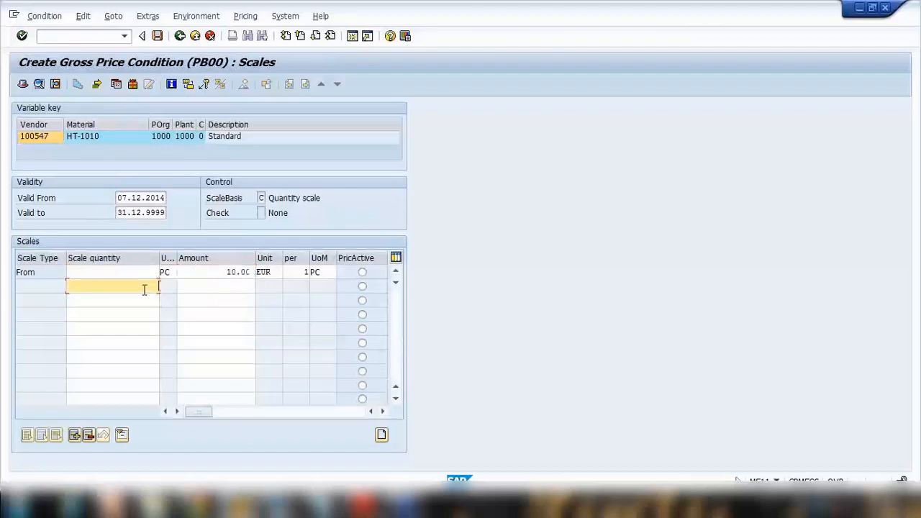
{"action": "type", "text": "50"}
{"action": "left_click", "coordinate": [202, 285]}
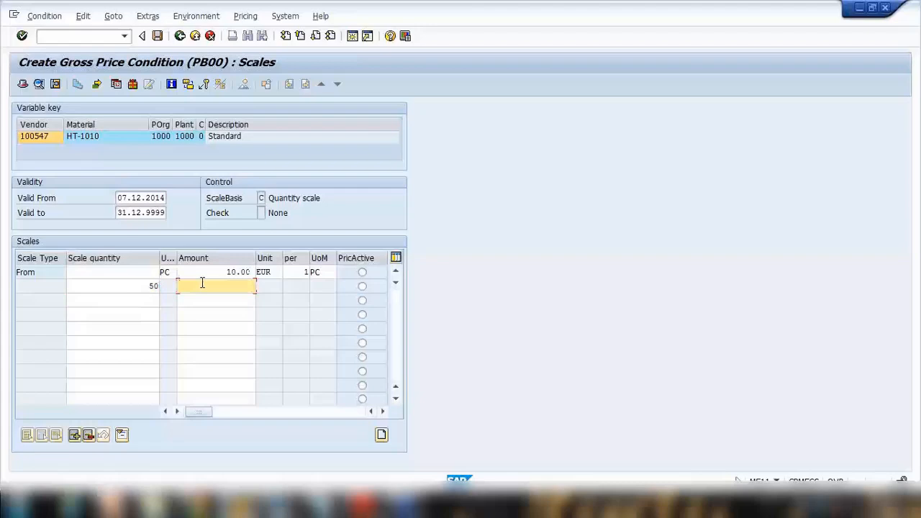
{"action": "left_click", "coordinate": [153, 302]}
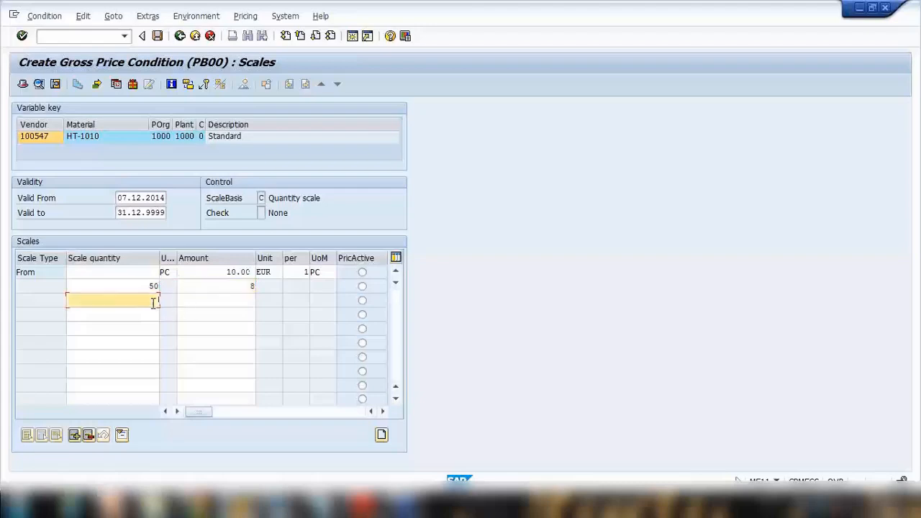
{"action": "left_click", "coordinate": [241, 298]}
{"action": "type", "text": "7"}
{"action": "left_click", "coordinate": [144, 316]}
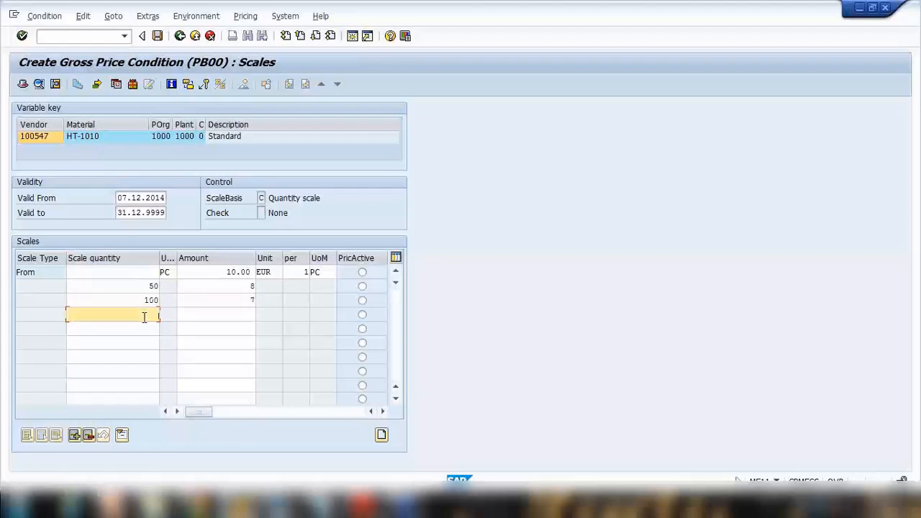
{"action": "type", "text": "200"}
{"action": "left_click", "coordinate": [234, 316]}
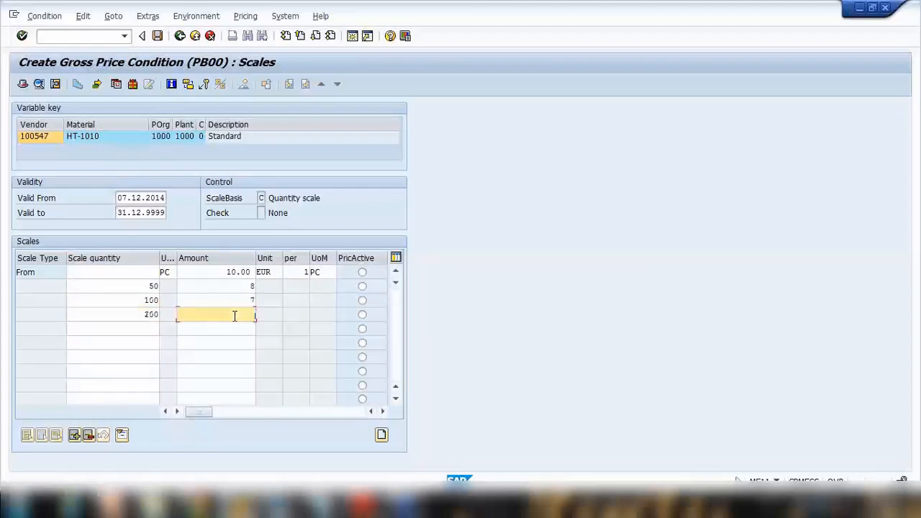
{"action": "type", "text": "6"}
{"action": "left_click_drag", "start_coordinate": [137, 303], "coordinate": [157, 314]}
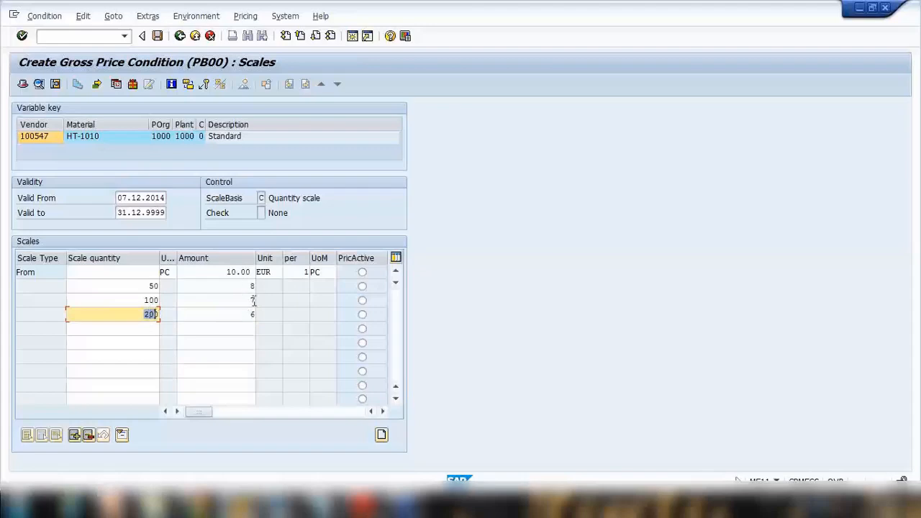
{"action": "left_click_drag", "start_coordinate": [240, 314], "coordinate": [266, 315]}
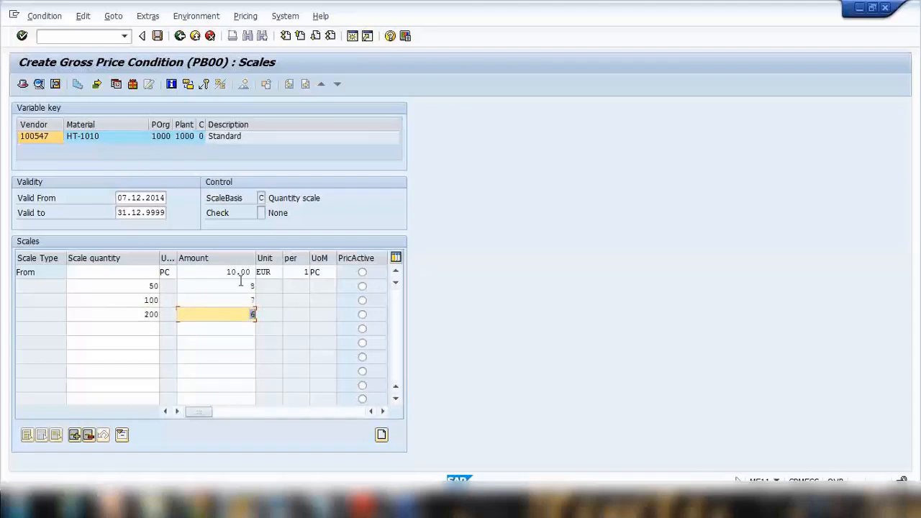
Return from the gross price scales to the info record's purchasing organization data and check its net price
{"action": "left_click", "coordinate": [180, 38]}
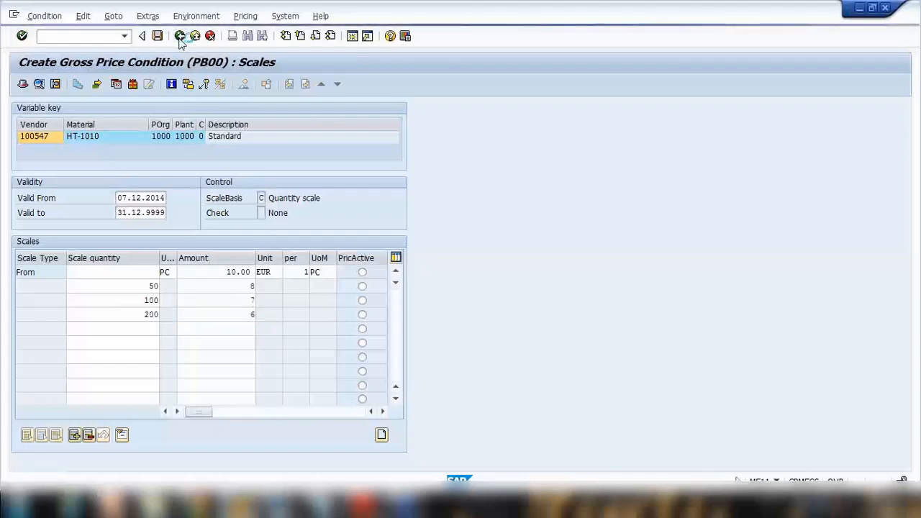
{"action": "left_click", "coordinate": [180, 37]}
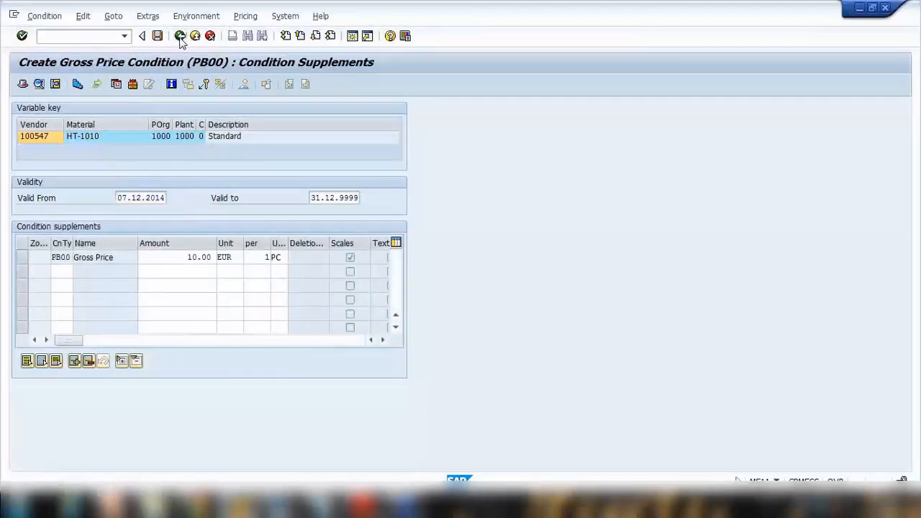
{"action": "left_click_drag", "start_coordinate": [129, 375], "coordinate": [166, 373]}
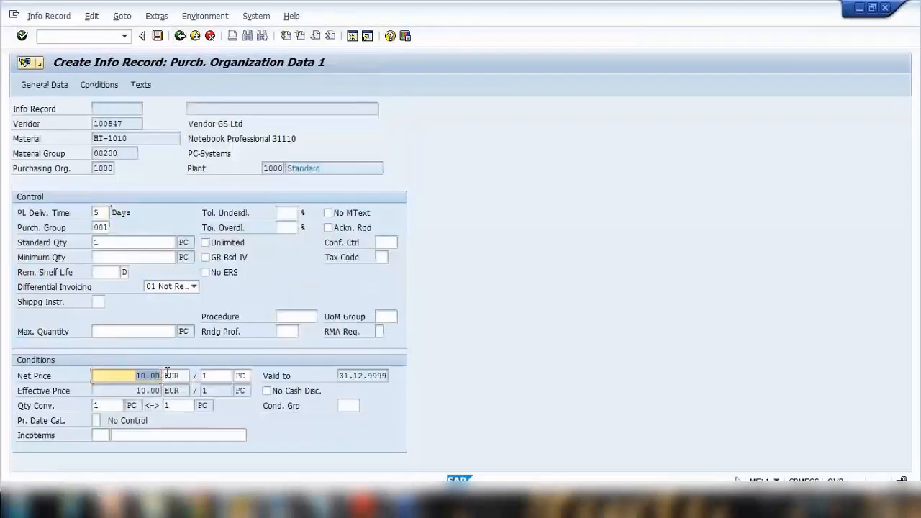
Add the English info memo "Always pack in seperate boxes" to the info record's texts and save the record
{"action": "left_click", "coordinate": [144, 85]}
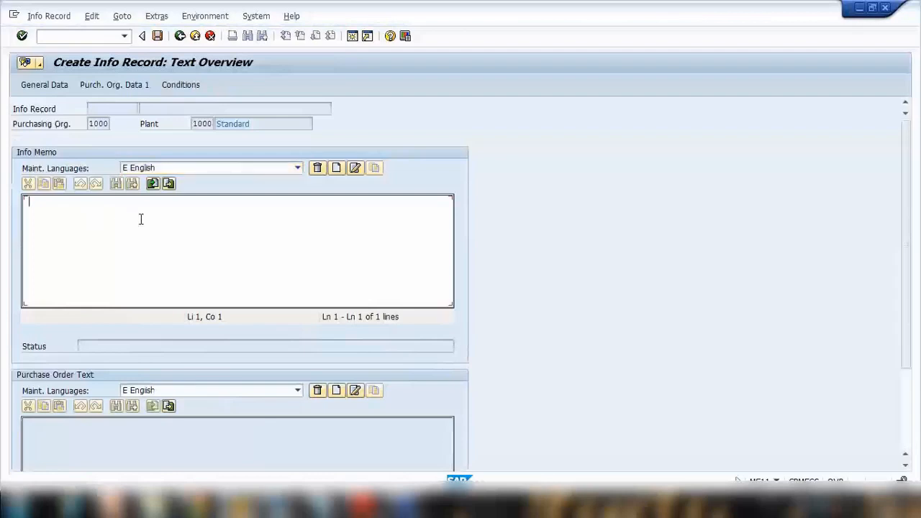
{"action": "left_click", "coordinate": [141, 220]}
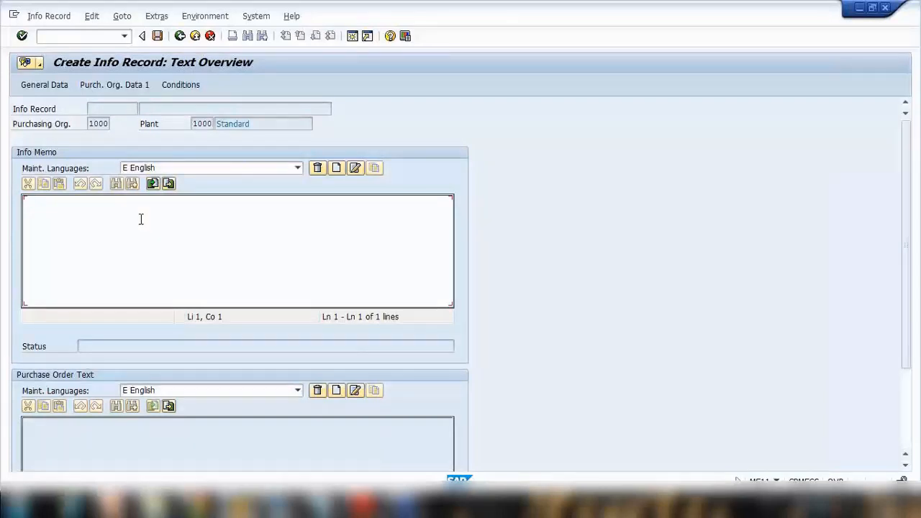
{"action": "type", "text": "Alway"}
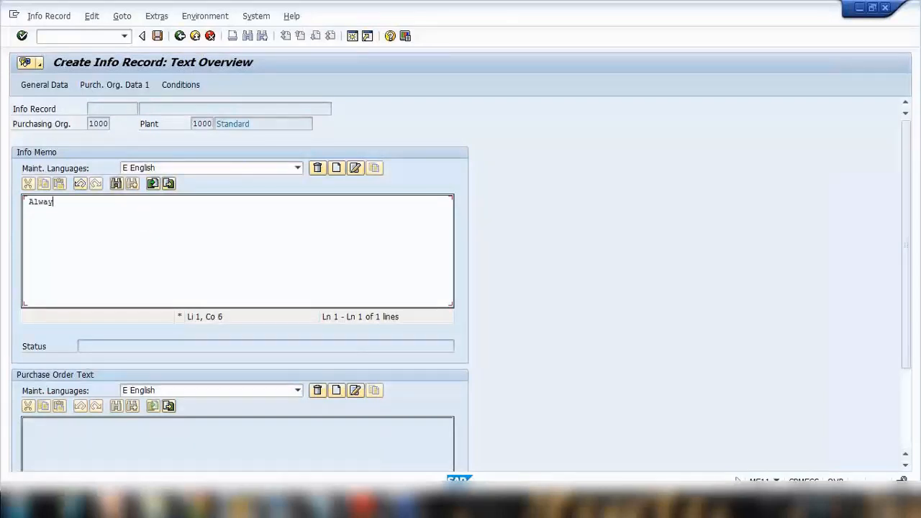
{"action": "type", "text": "s pack in seperate boxes"}
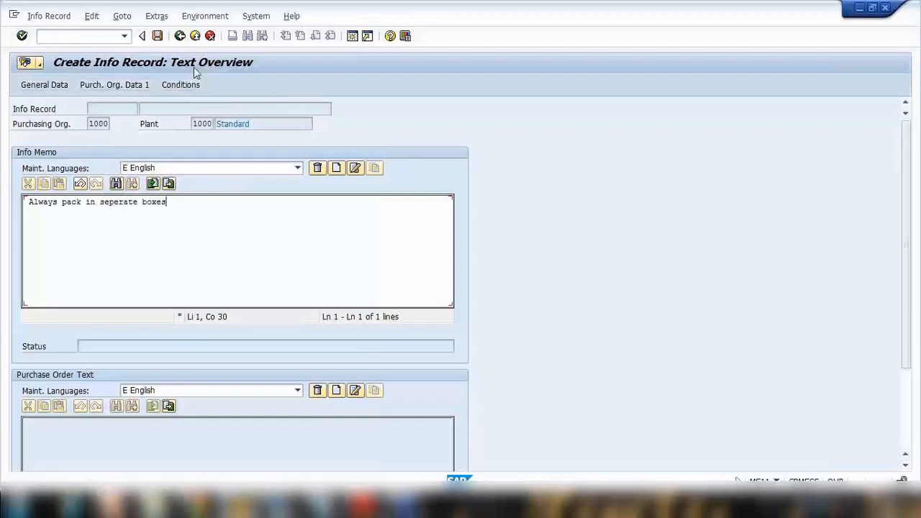
{"action": "left_click", "coordinate": [157, 35]}
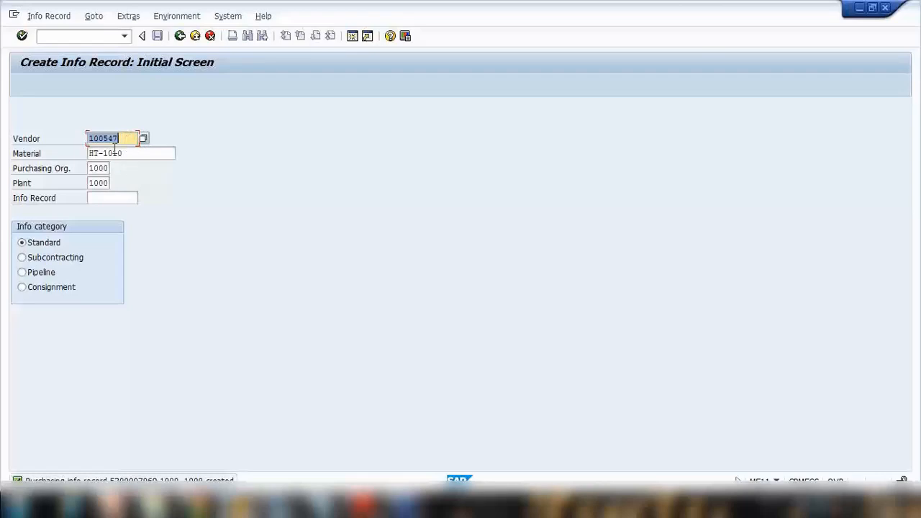
Leave info record creation and run transaction ME21N to create a purchase order
{"action": "left_click", "coordinate": [88, 138]}
{"action": "left_click", "coordinate": [180, 36]}
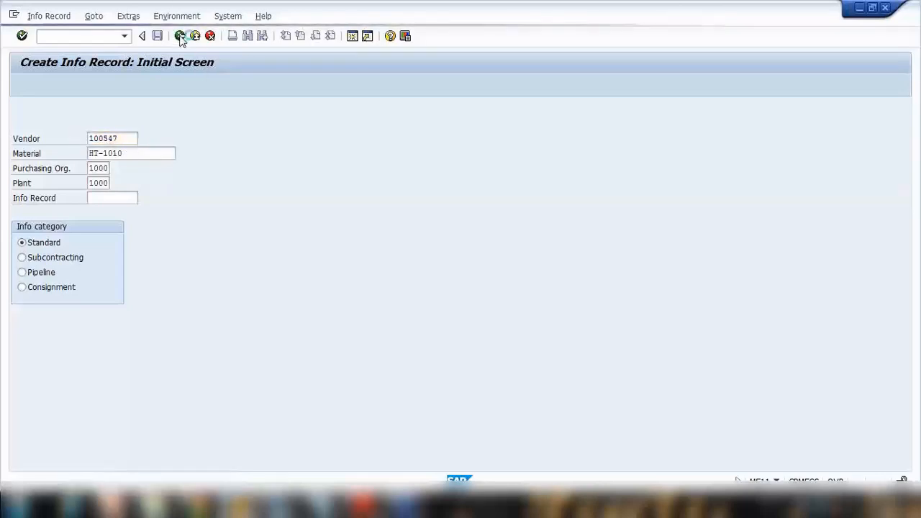
{"action": "type", "text": "m"}
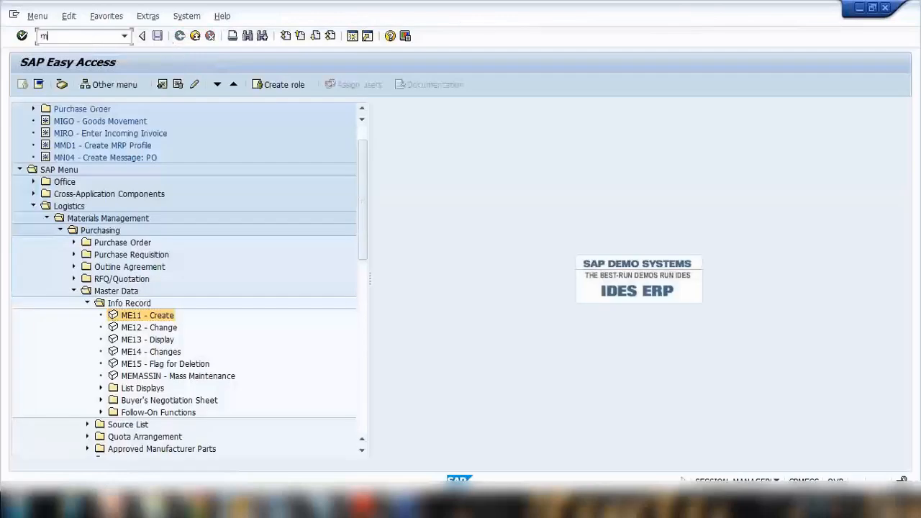
{"action": "type", "text": "e21n"}
{"action": "key", "text": "Return"}
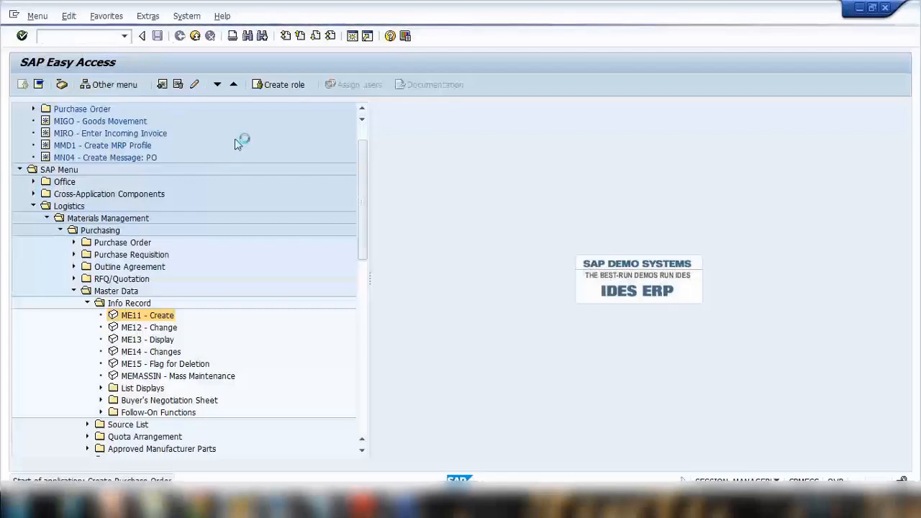
Set Vendor GS Ltd as the standard purchase order's vendor and enter material ht-1010 in the first item line
{"action": "key", "text": "Tab"}
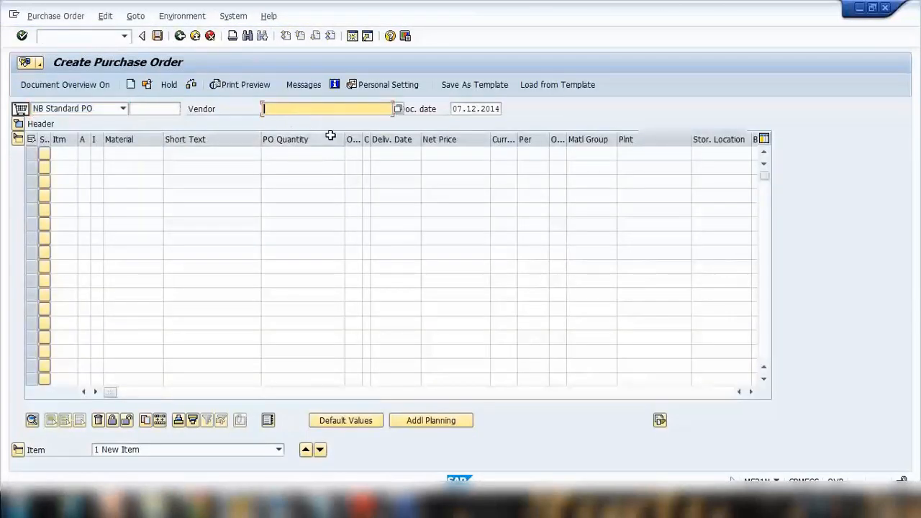
{"action": "type", "text": "100547"}
{"action": "key", "text": "Return"}
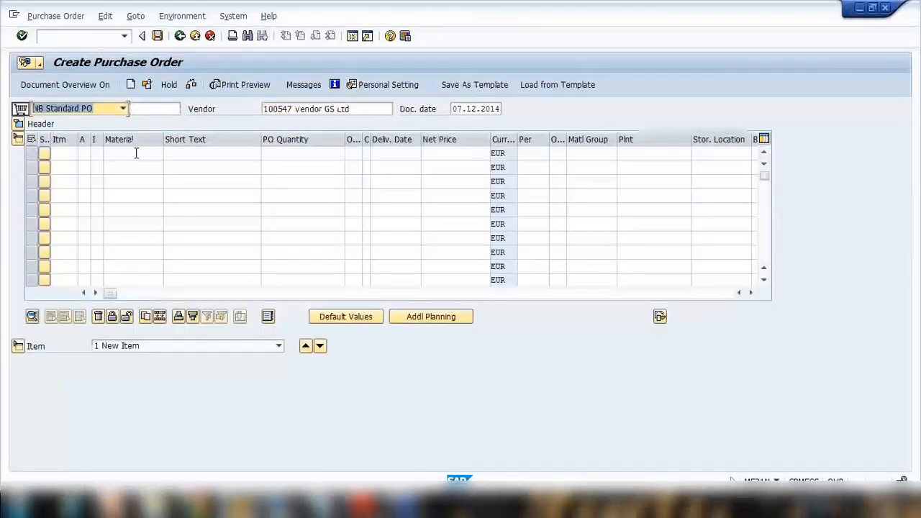
{"action": "left_click", "coordinate": [136, 153]}
{"action": "type", "text": "ht"}
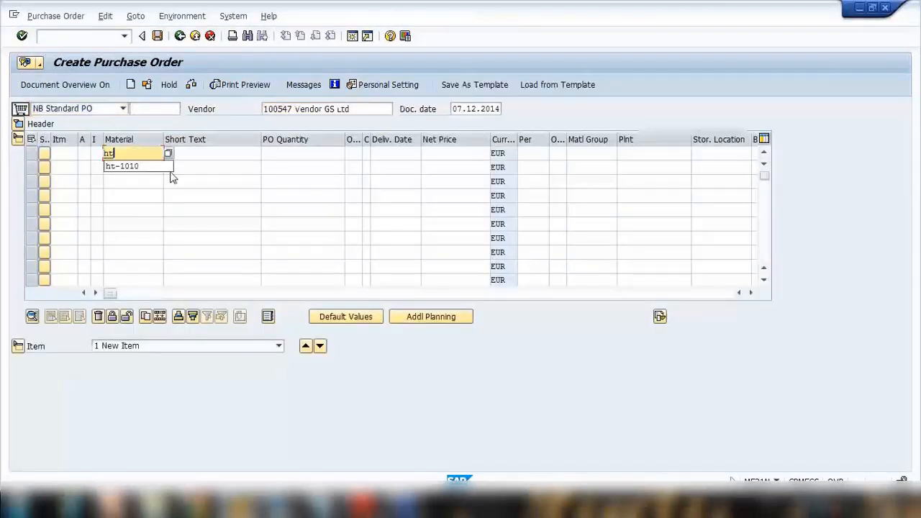
{"action": "left_click", "coordinate": [171, 170]}
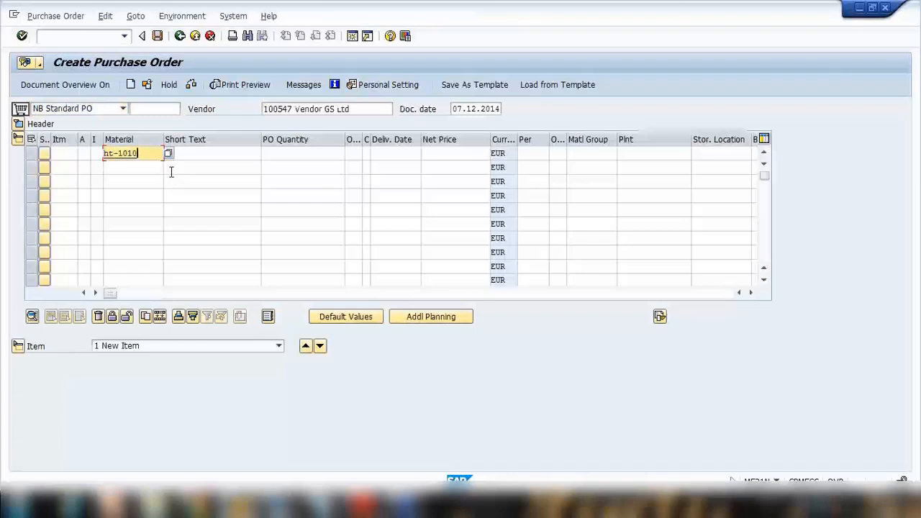
{"action": "key", "text": "Return"}
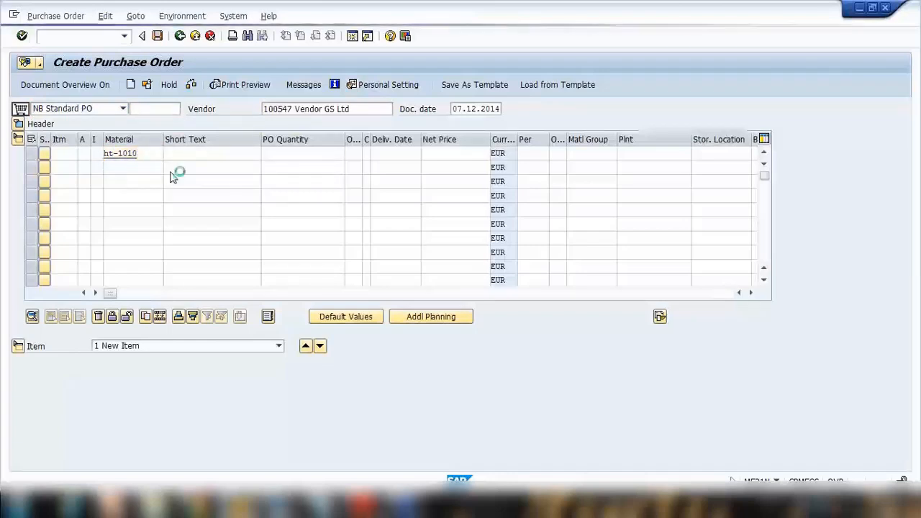